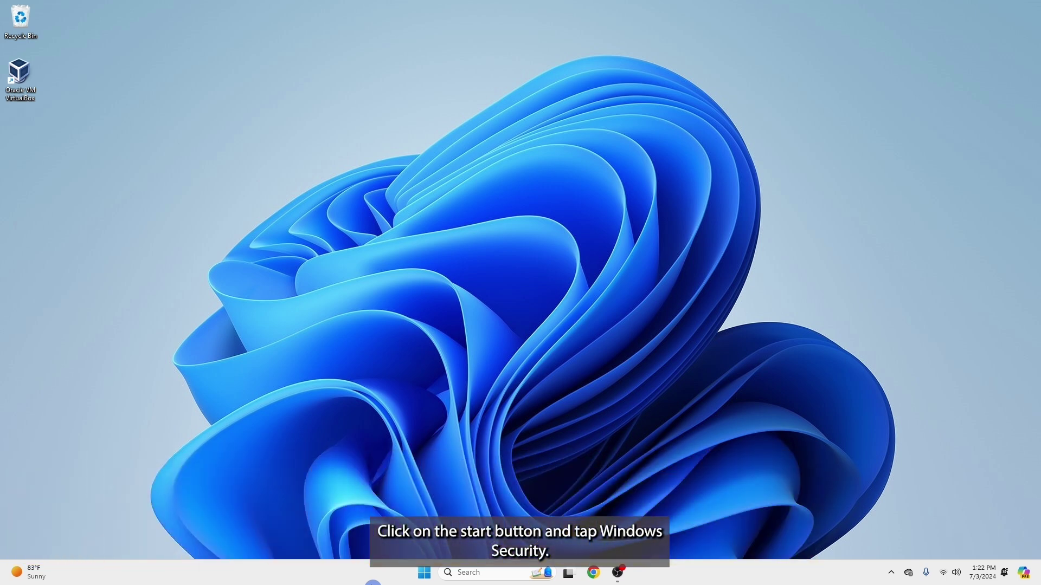
Search the Start menu for 'windows' and launch the Windows Security app.
click(423, 573)
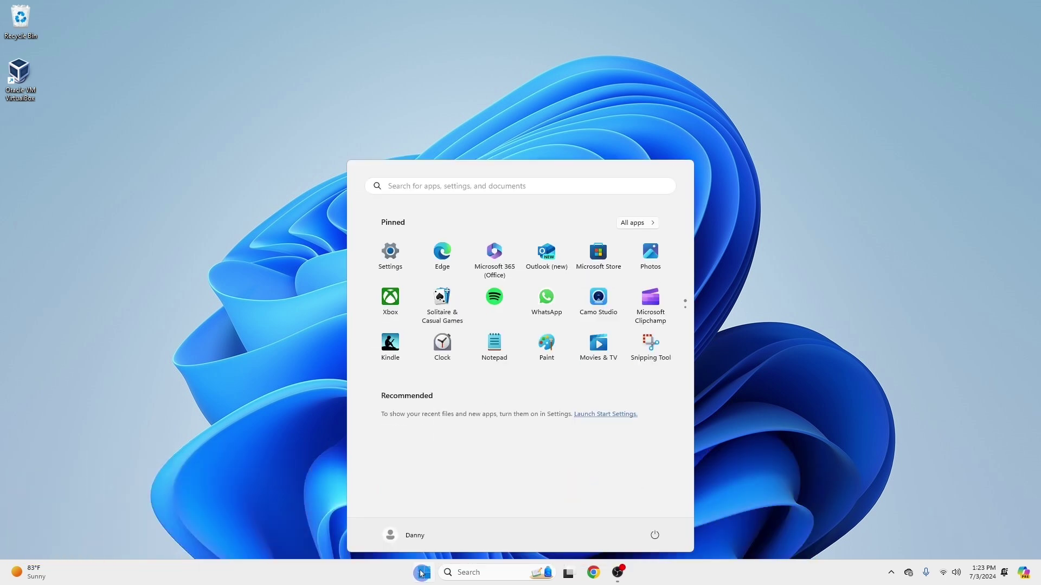
text(windows)
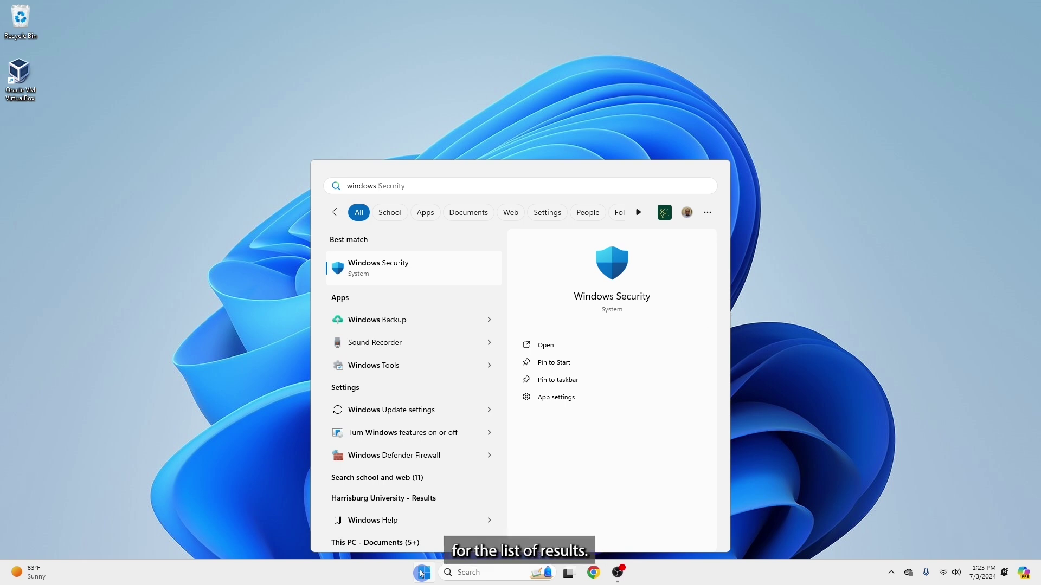
click(375, 272)
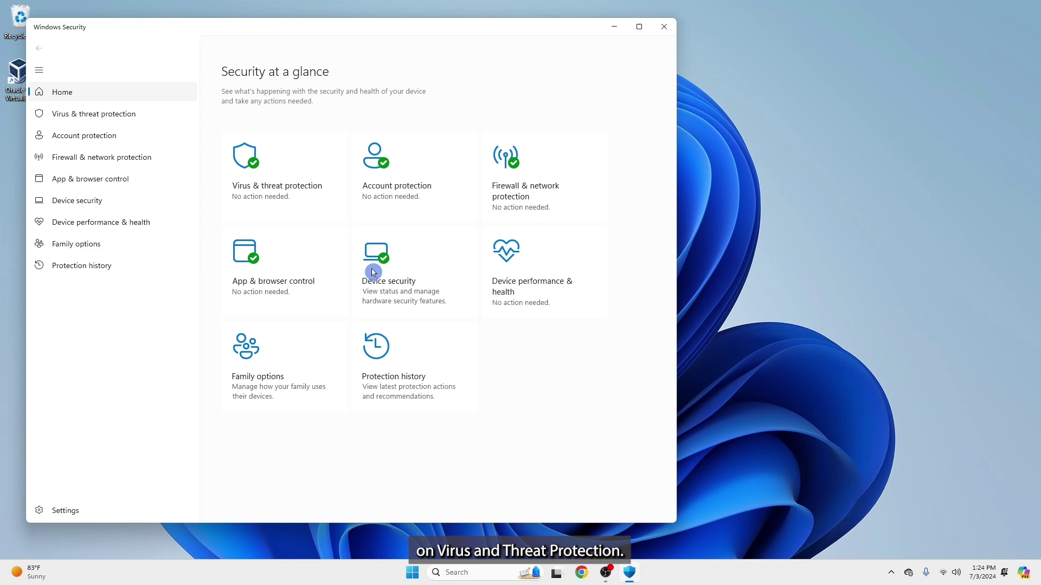
Run a Virus & threat protection quick scan (0 threats in 33385 files), then show Scan options.
click(79, 118)
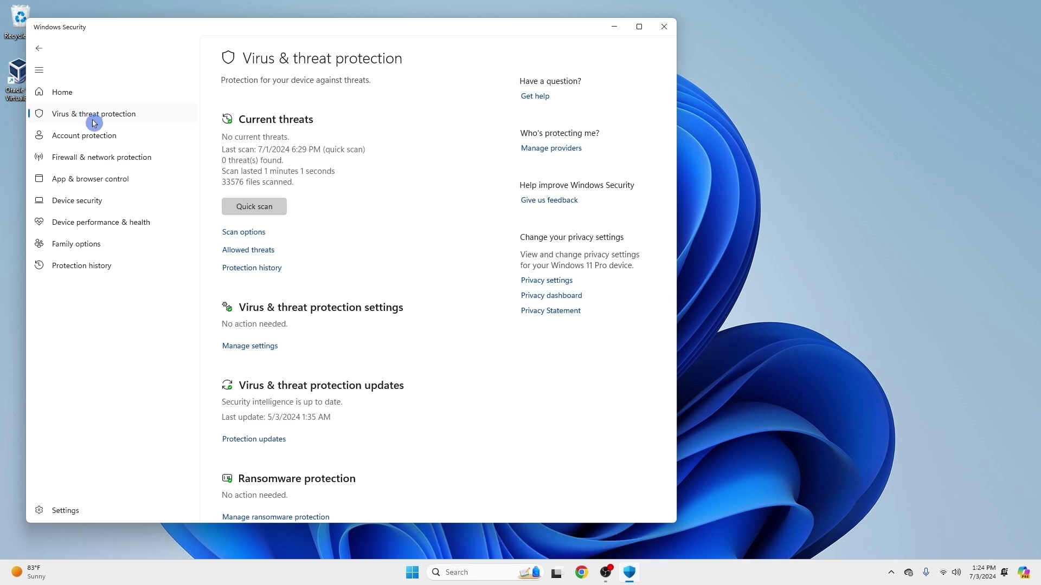
click(260, 205)
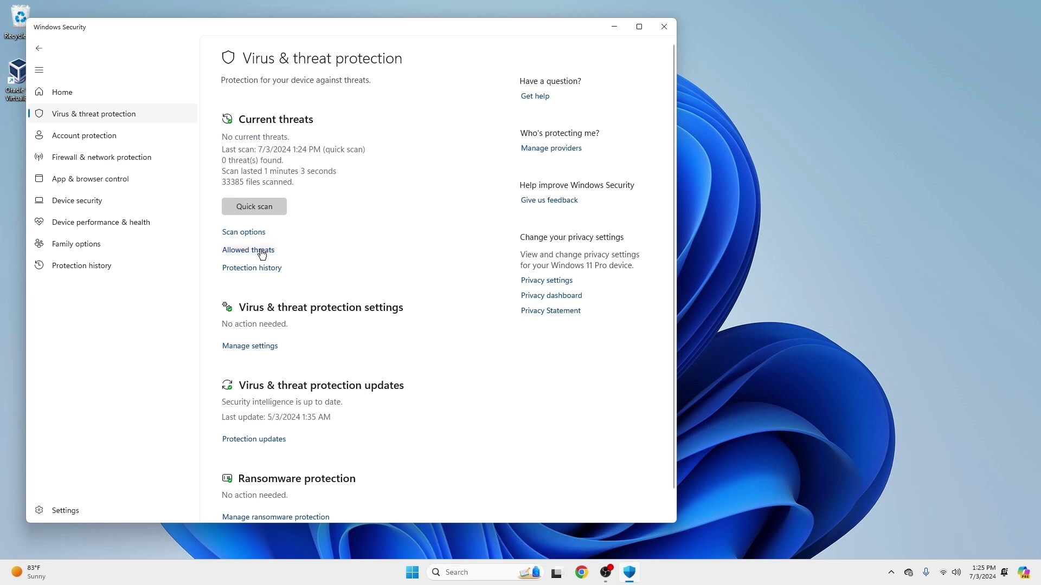
click(259, 233)
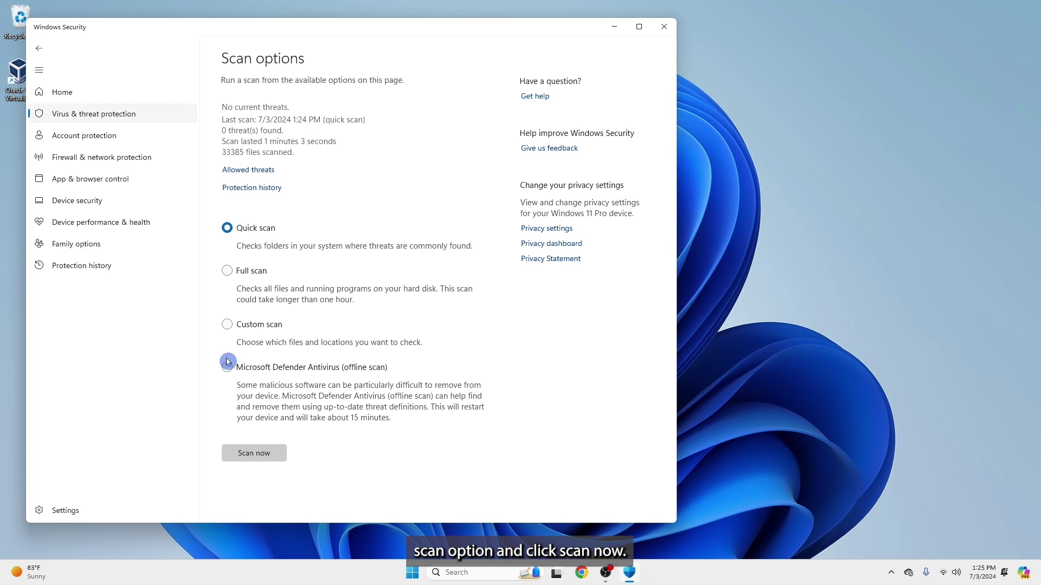
Choose Full scan and start it.
click(227, 270)
click(252, 448)
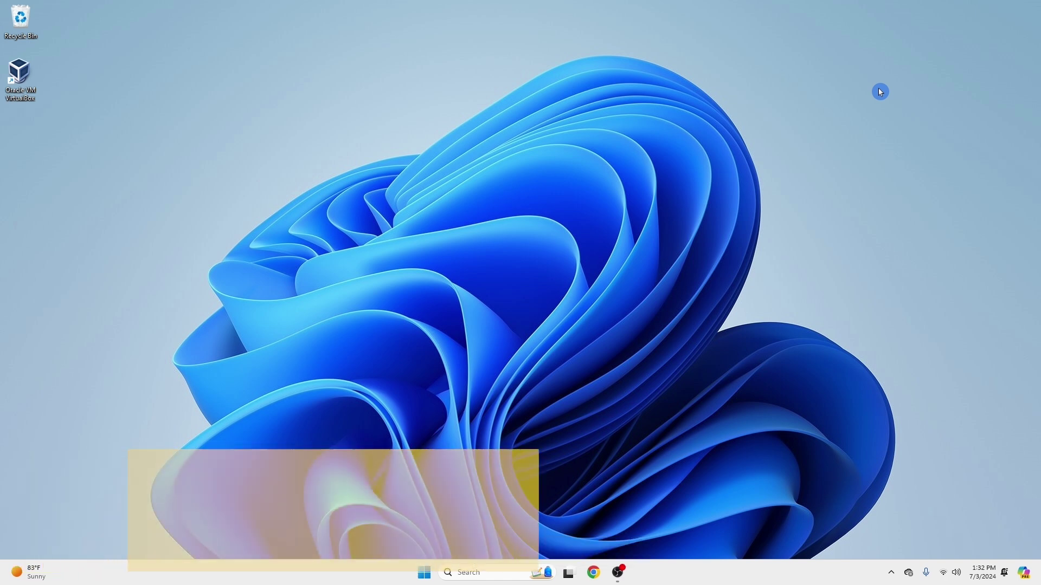
Launch Disk Cleanup from a 'disk' search for drive C:.
click(459, 573)
text(disk)
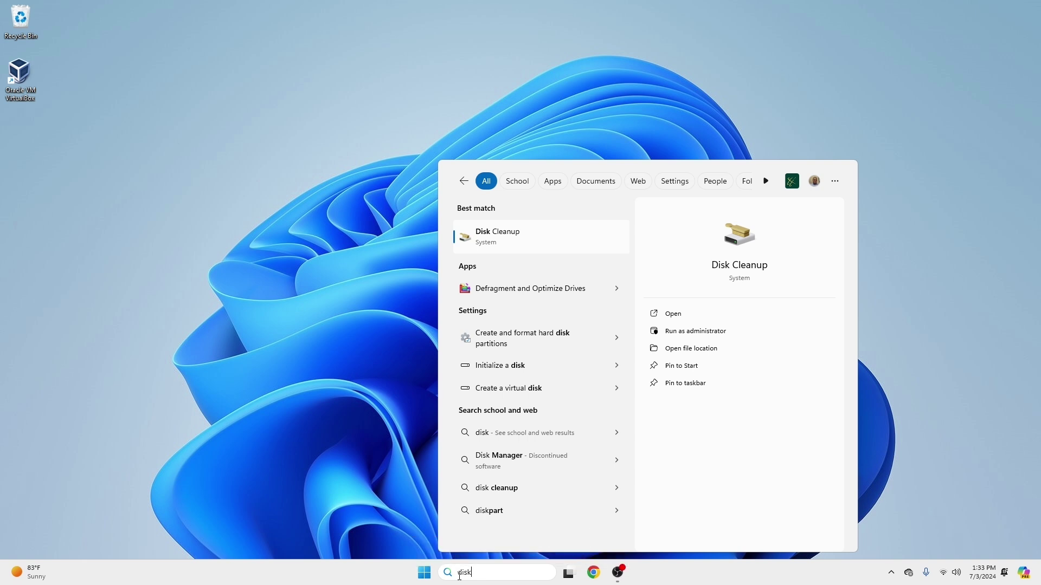
click(491, 237)
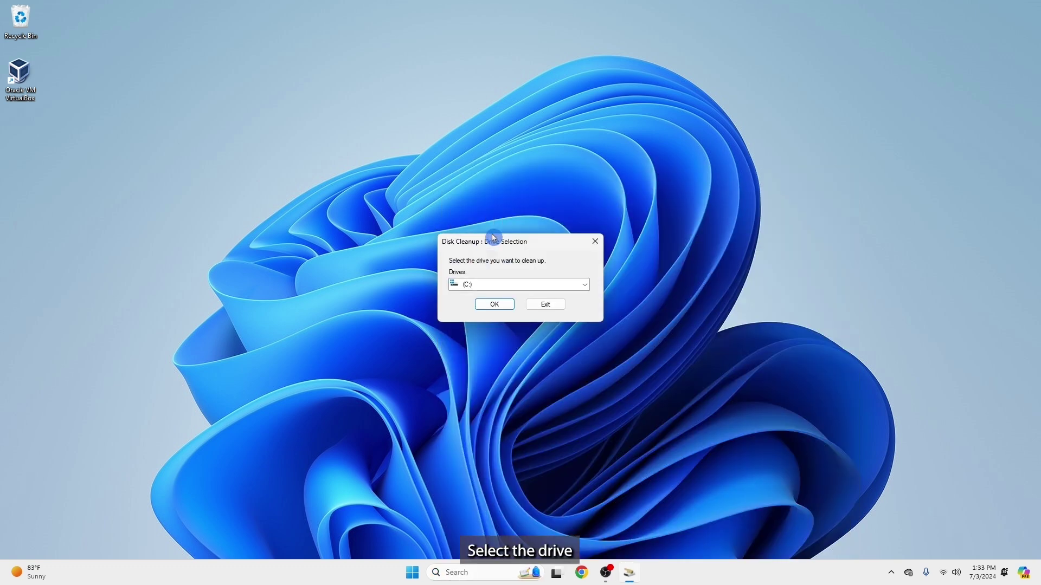
click(505, 306)
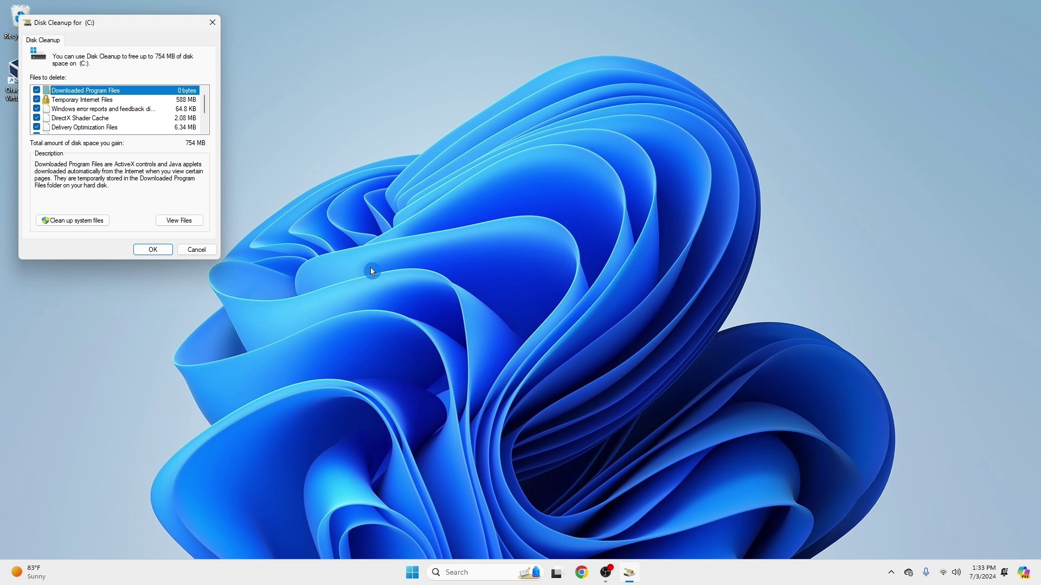
drag(118, 31, 421, 157)
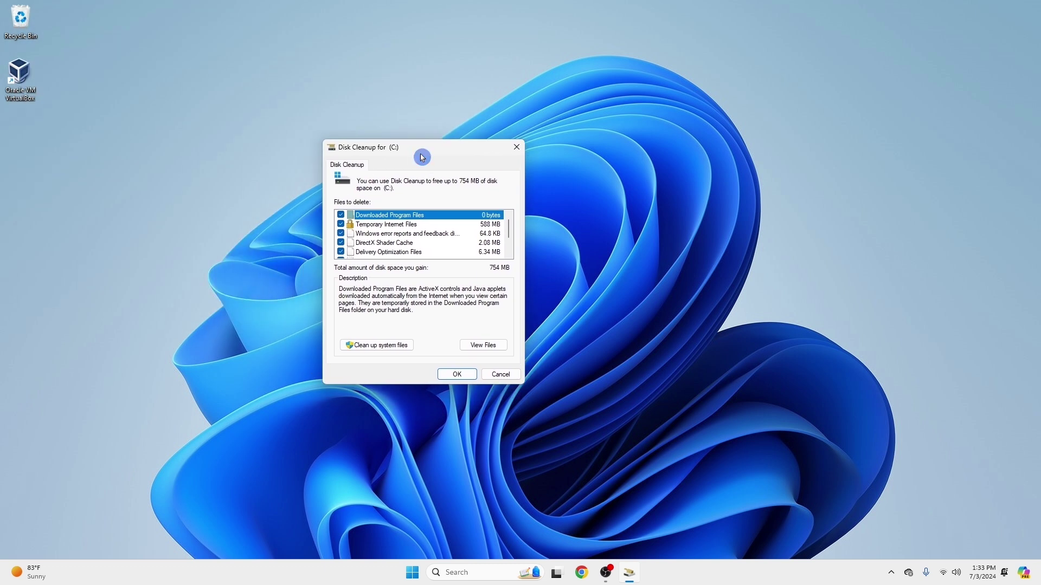
scroll(343, 222, down, 1)
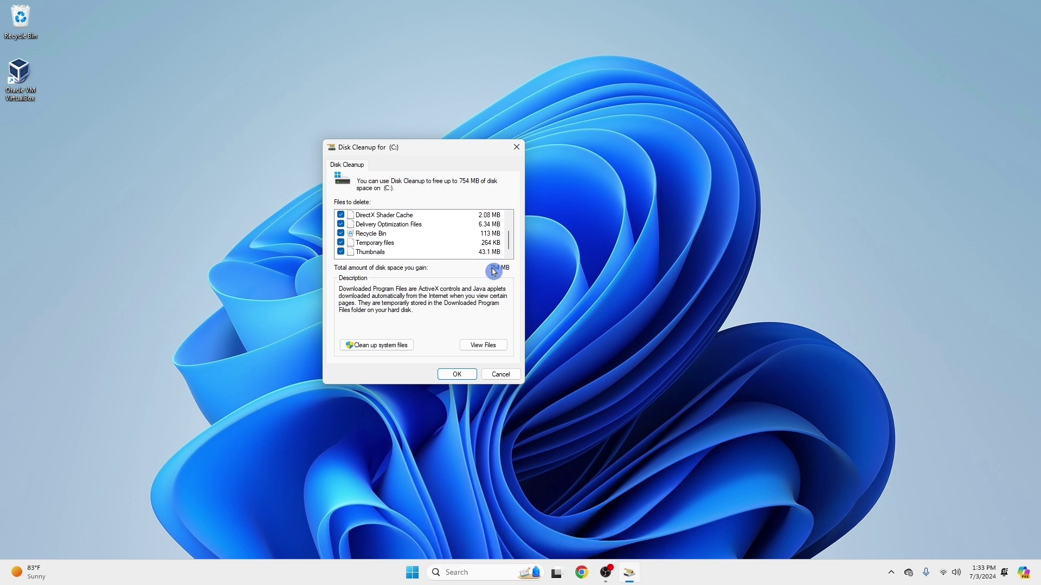
Include system files for C: and permanently delete all checked categories, about 768 MB.
click(377, 345)
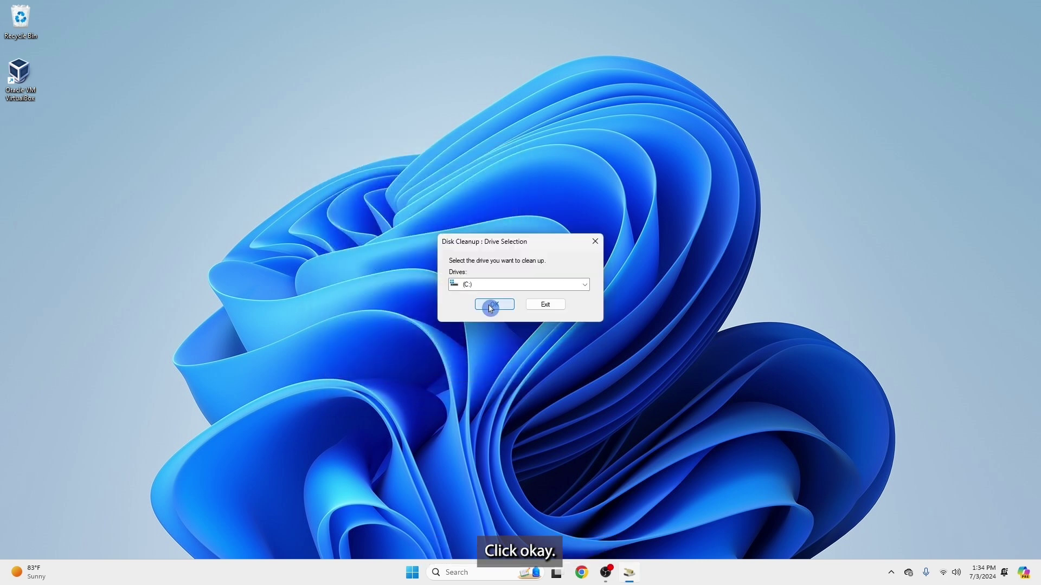
click(490, 305)
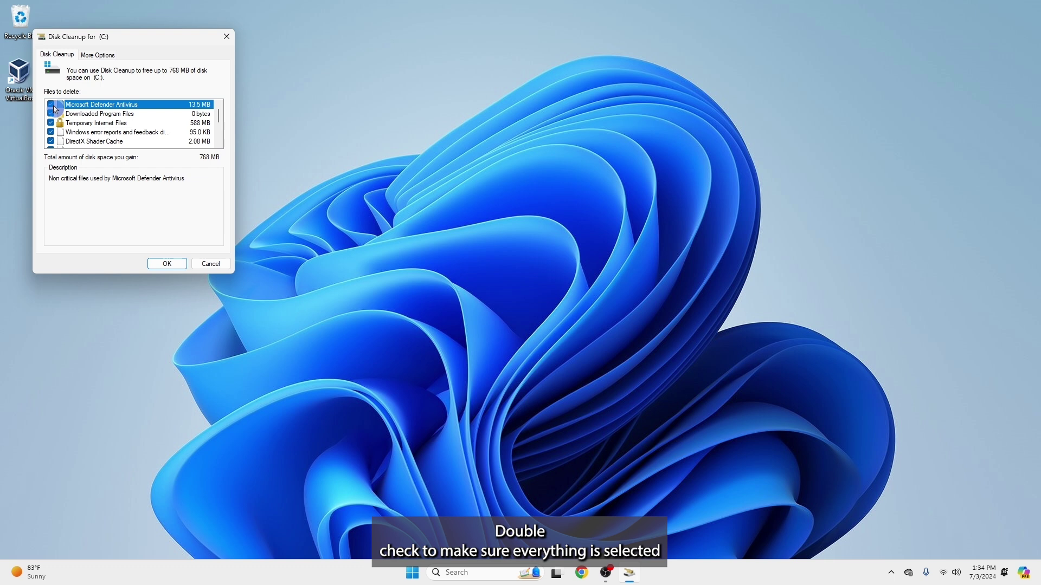
scroll(54, 114, down, 2)
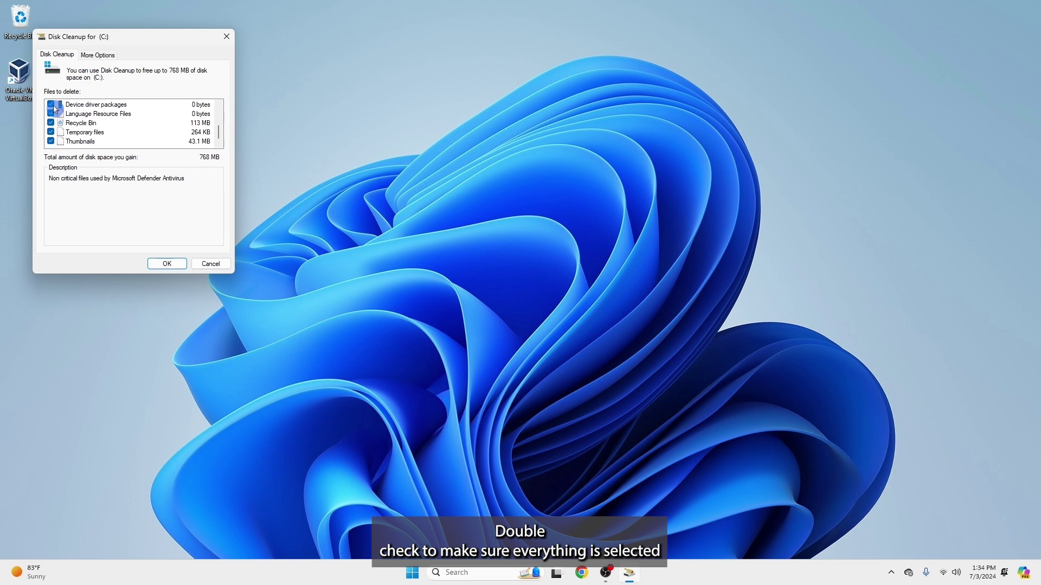
click(170, 265)
click(537, 292)
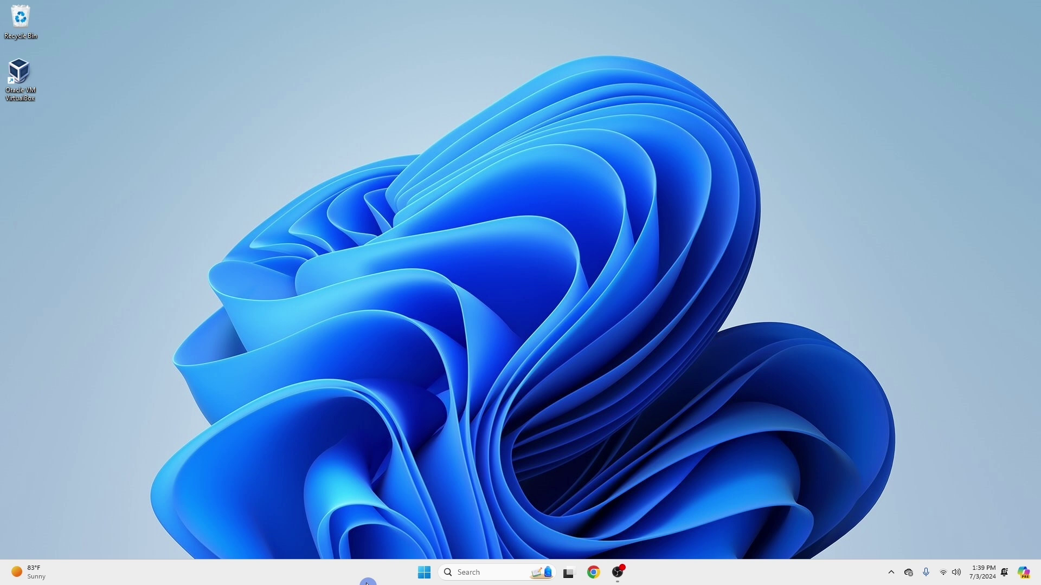
Open the %temp% folder from the Run box.
key(super+r)
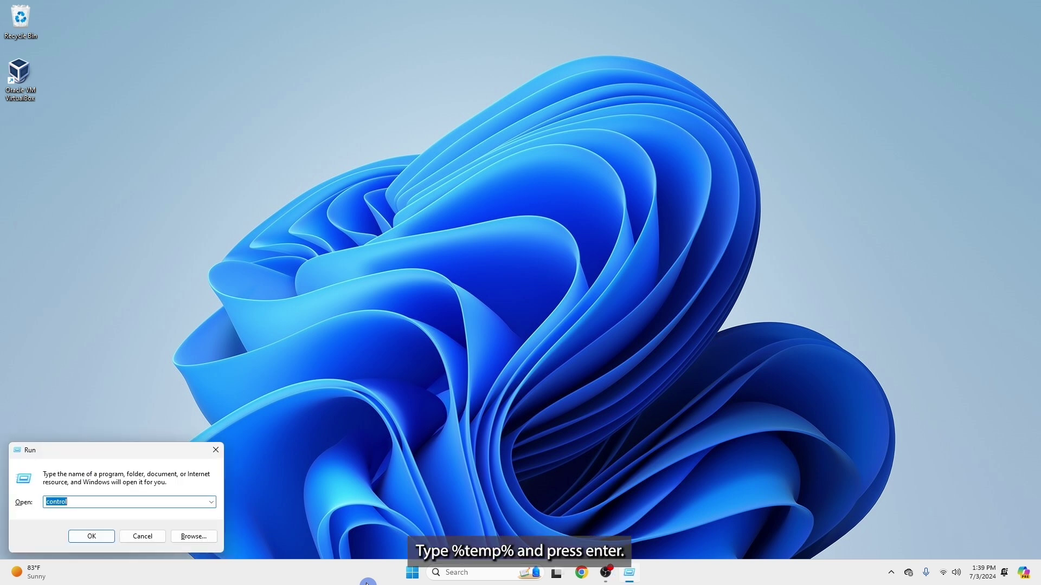
text(%)
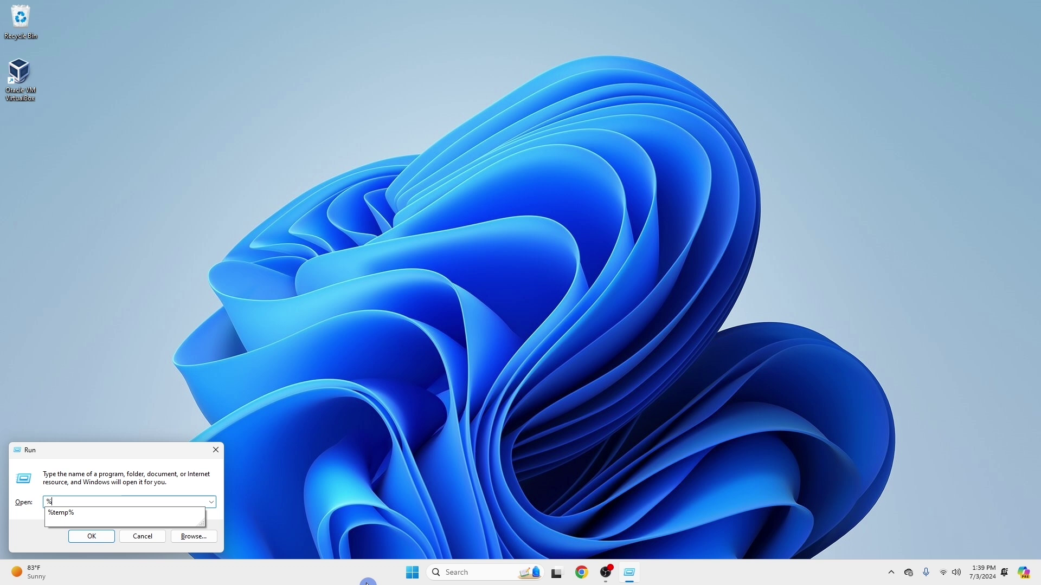
text(temp%)
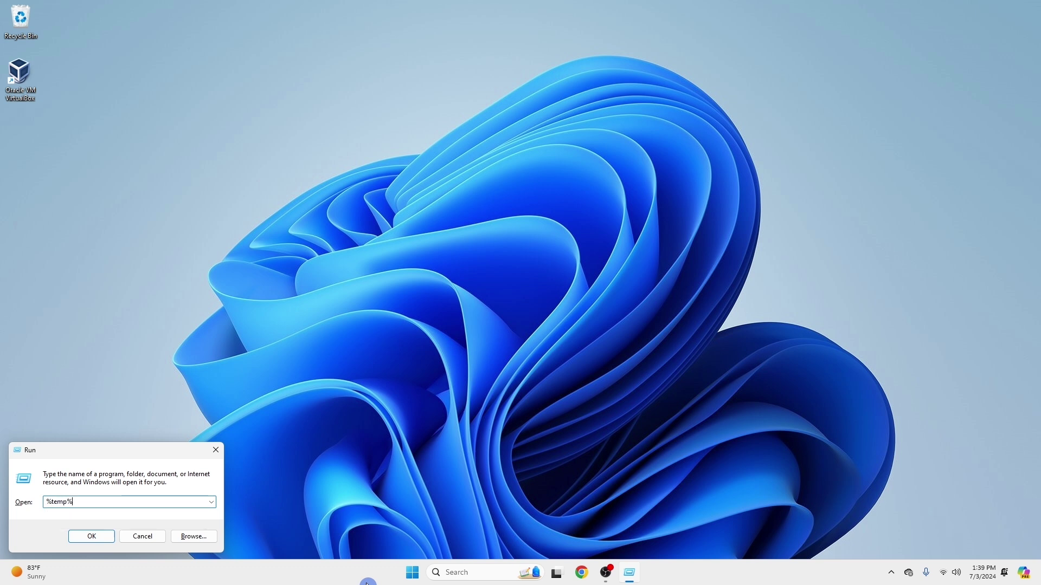
key(Return)
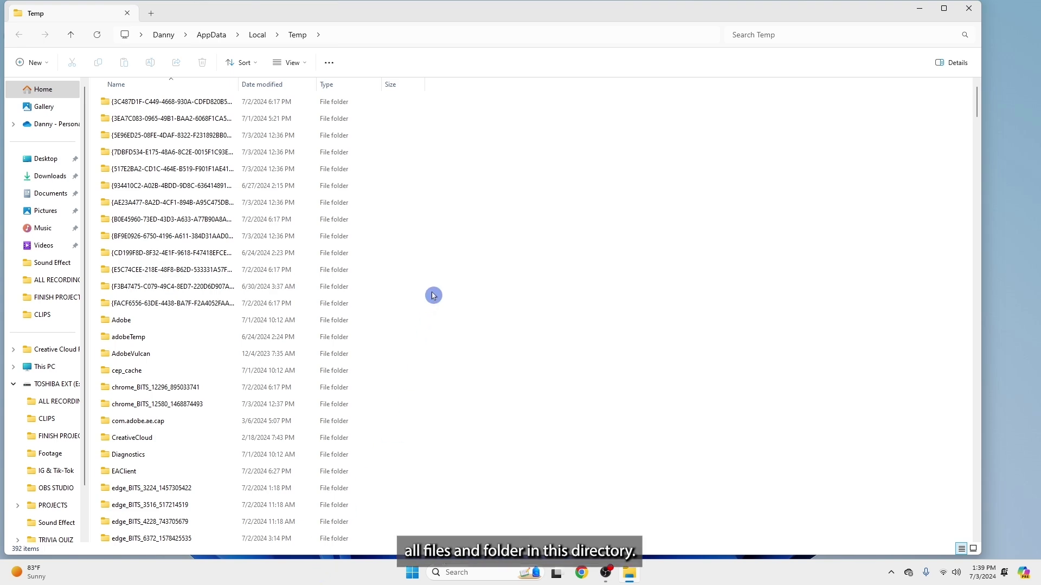
scroll(434, 296, down, 20)
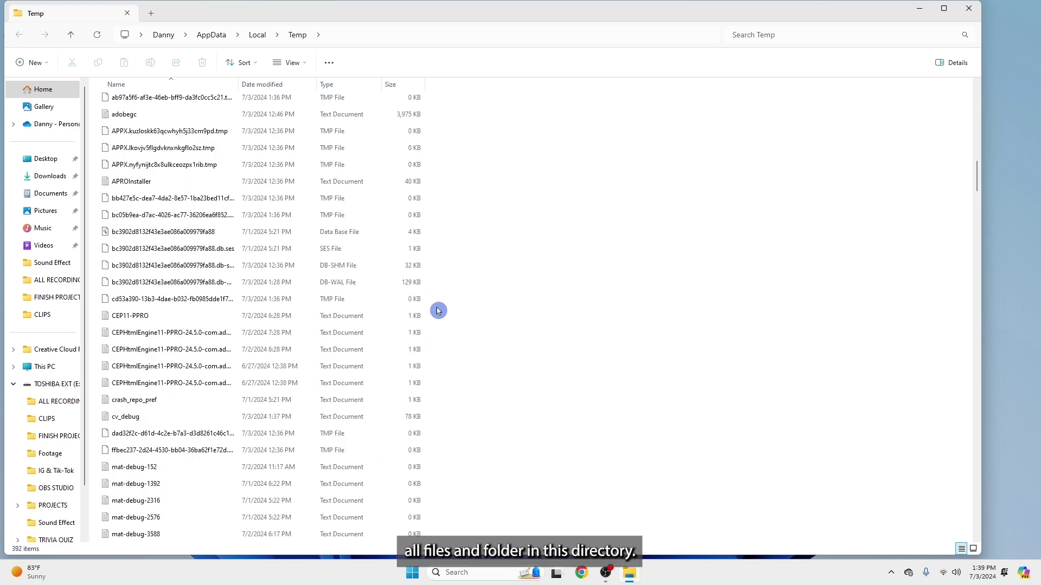
scroll(437, 310, up, 20)
Permanently delete all 392 Temp items, skipping WinSAT, ABC and other admin-protected folders.
key(ctrl+a)
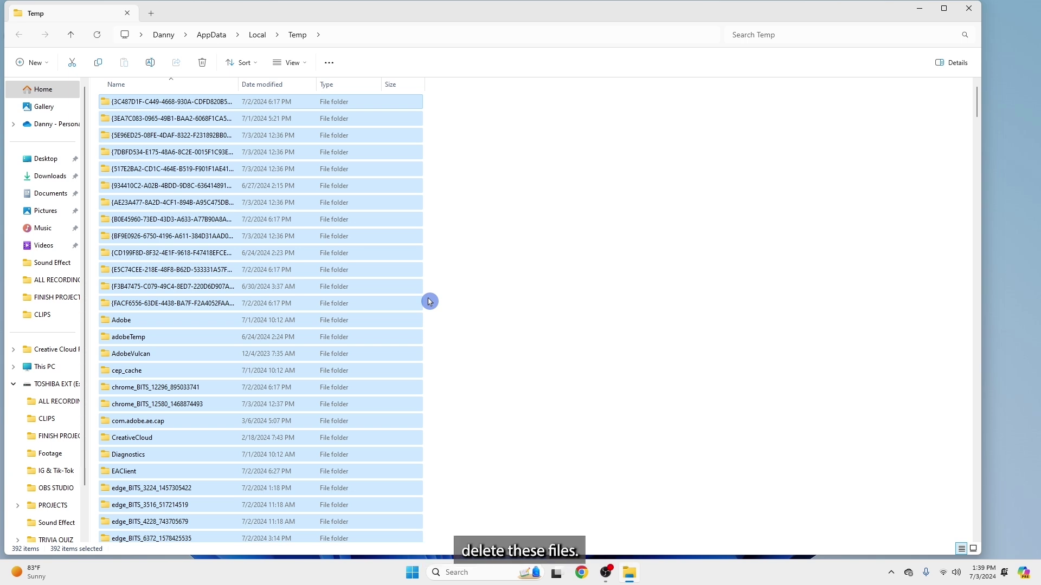
key(shift+Delete)
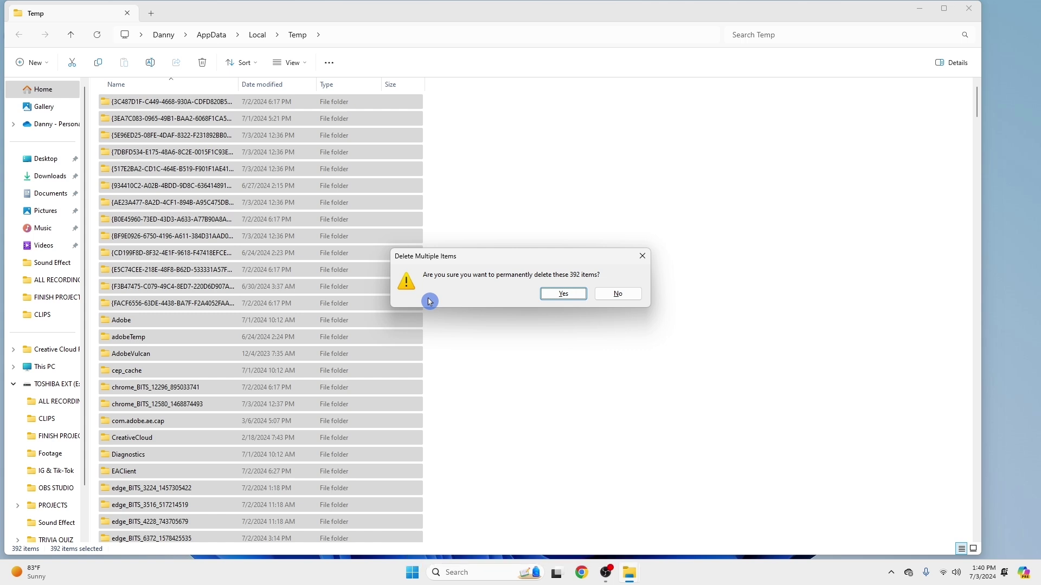
key(Return)
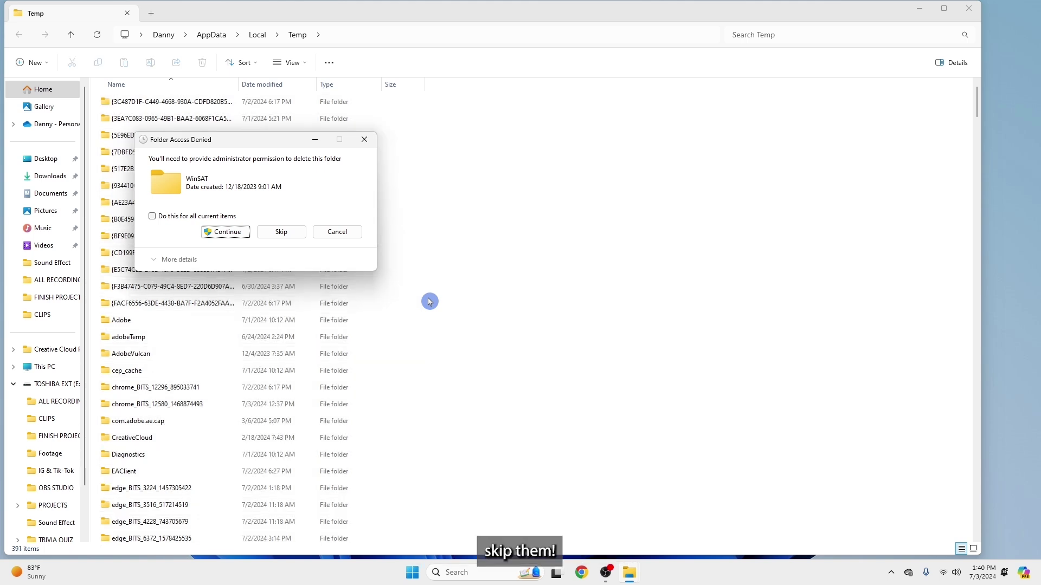
click(280, 232)
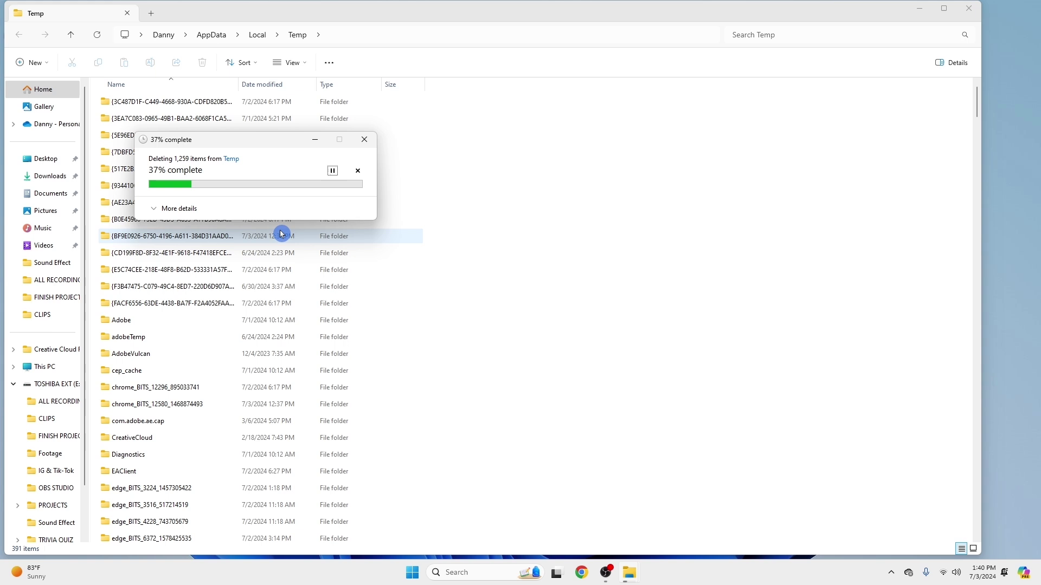
click(281, 232)
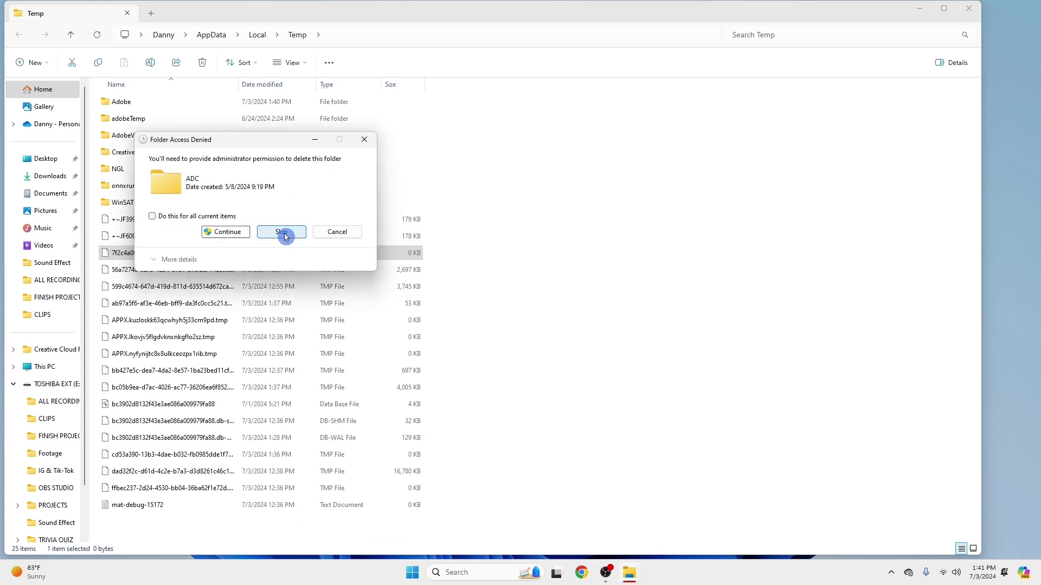
click(282, 233)
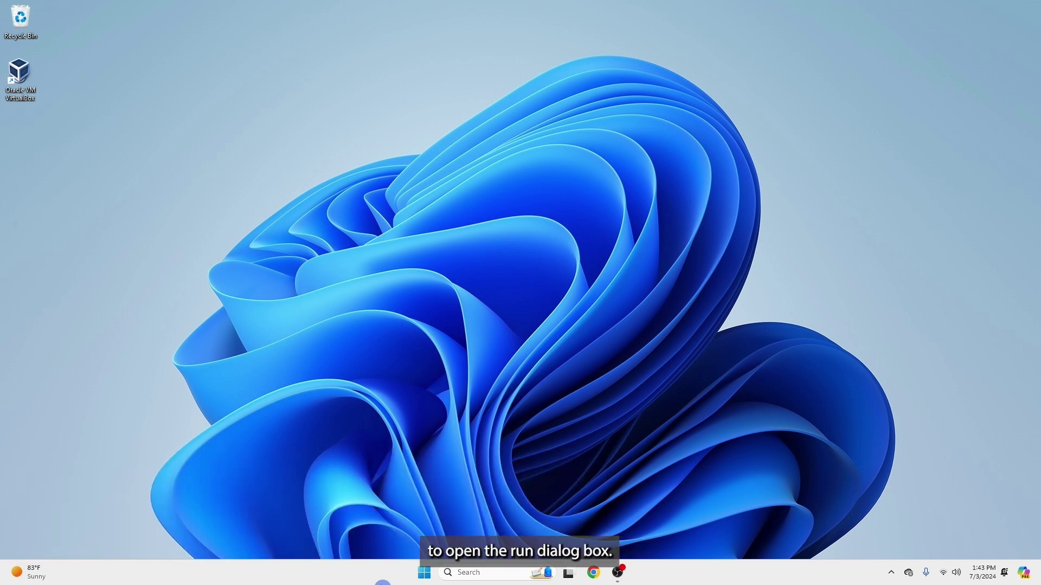
Launch the Malicious Software Removal Tool with MRT and select Quick scan as the scan type.
key(super+r)
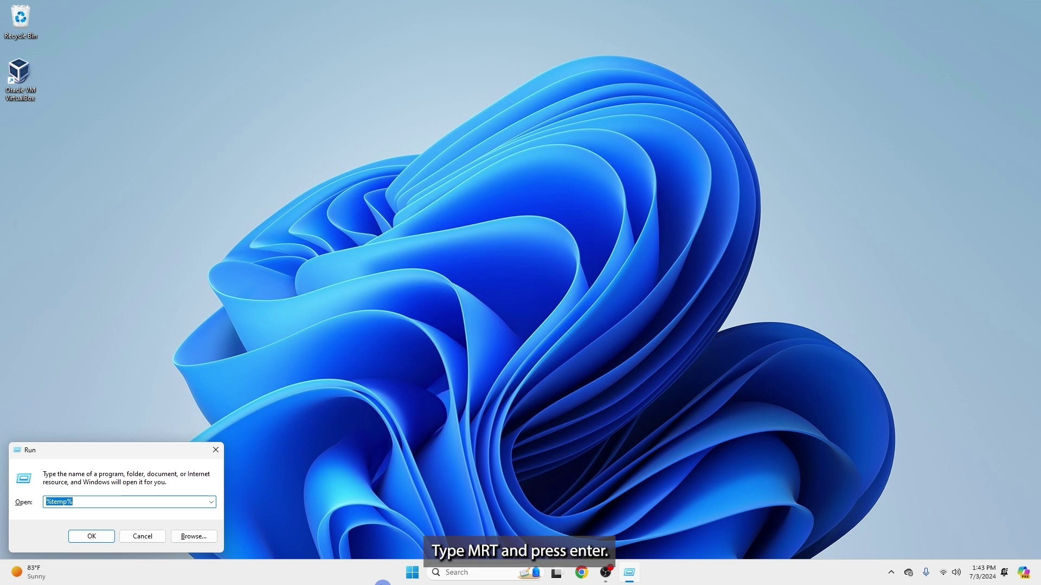
text(MRT)
key(Return)
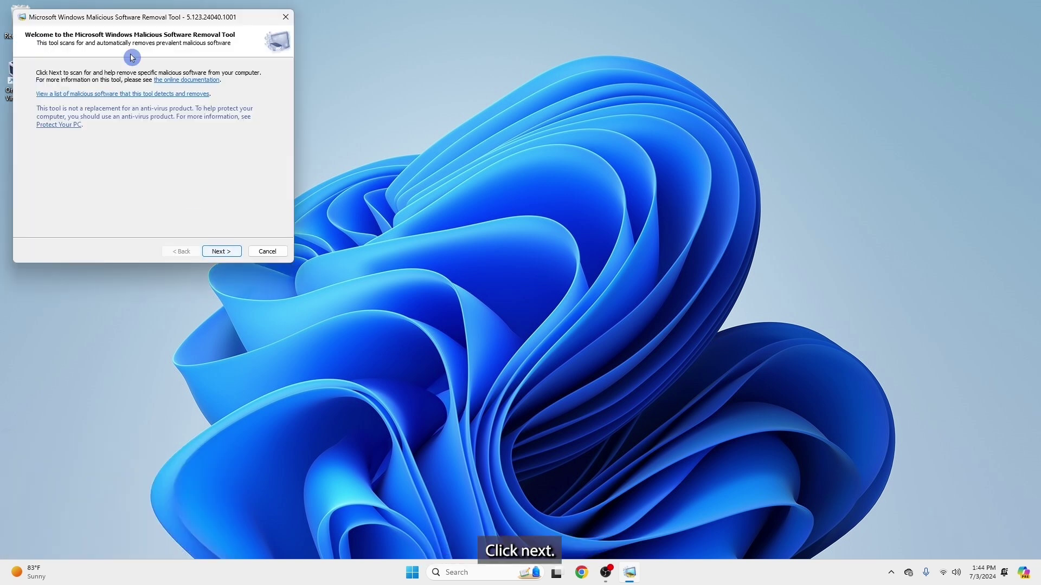
drag(133, 22, 456, 181)
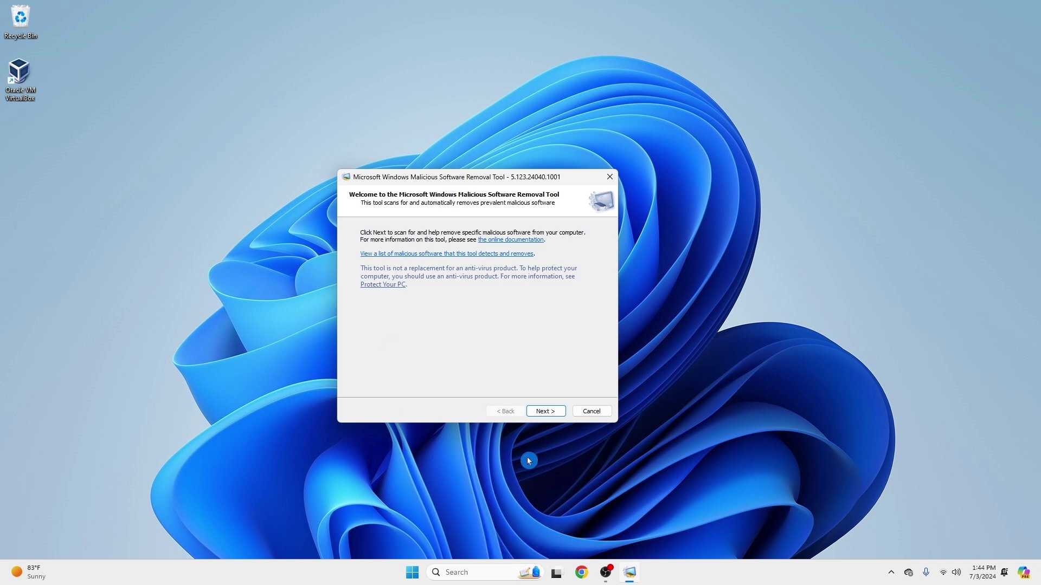
click(547, 412)
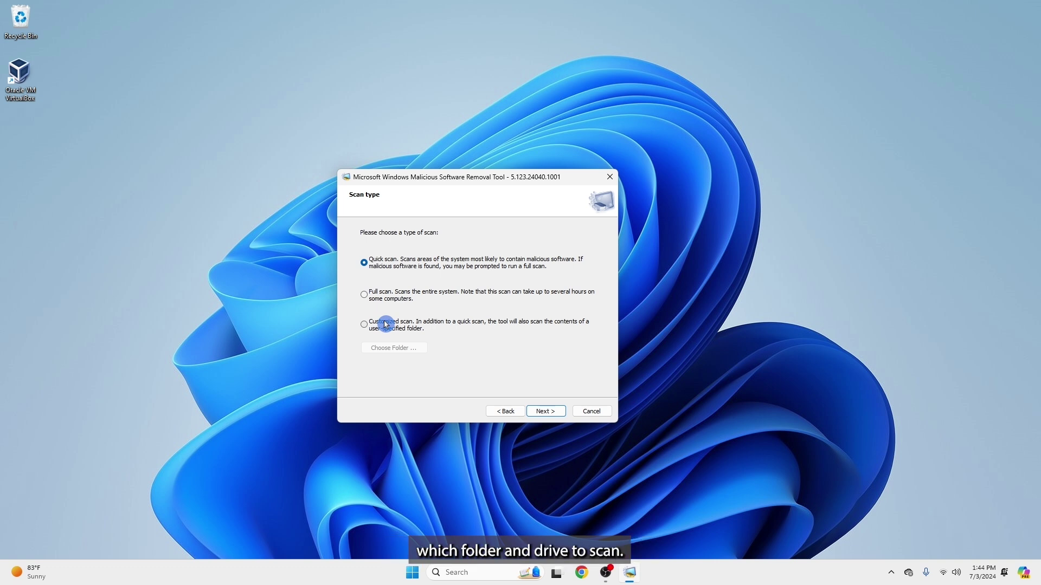
click(364, 295)
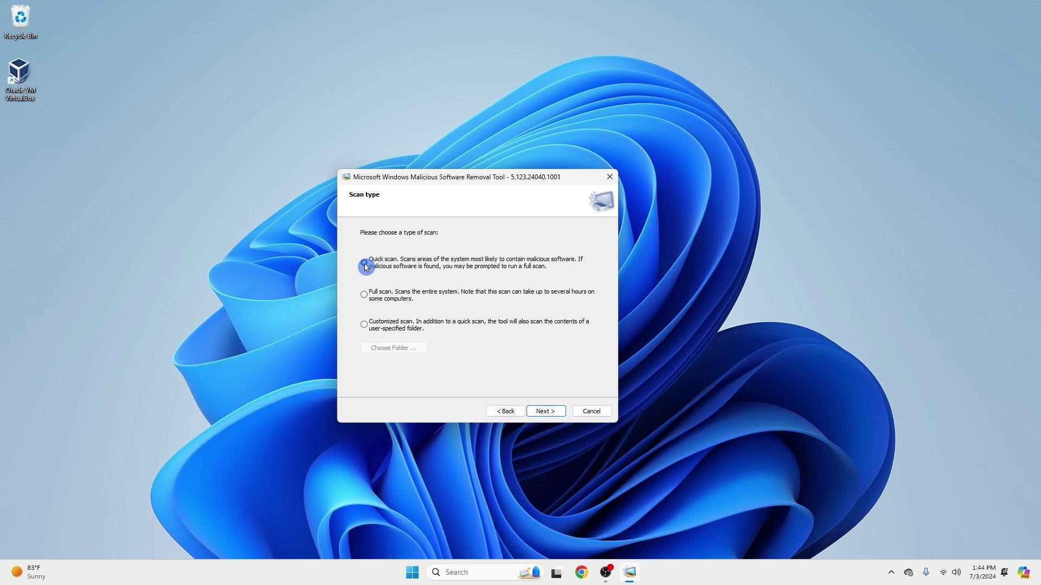
Run the quick scan, check its detailed results showing no malware, and finish the tool.
click(546, 412)
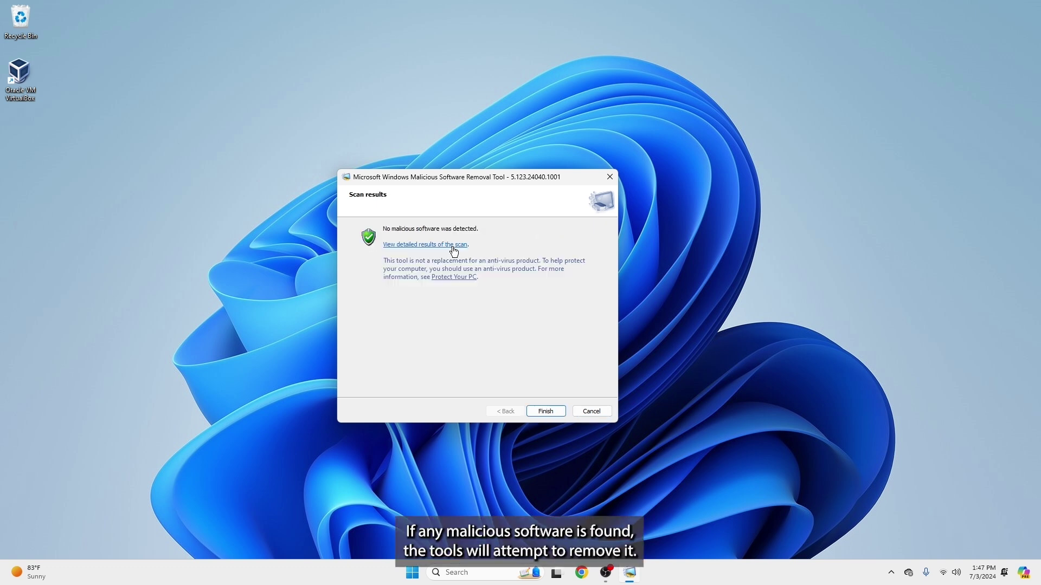
click(453, 248)
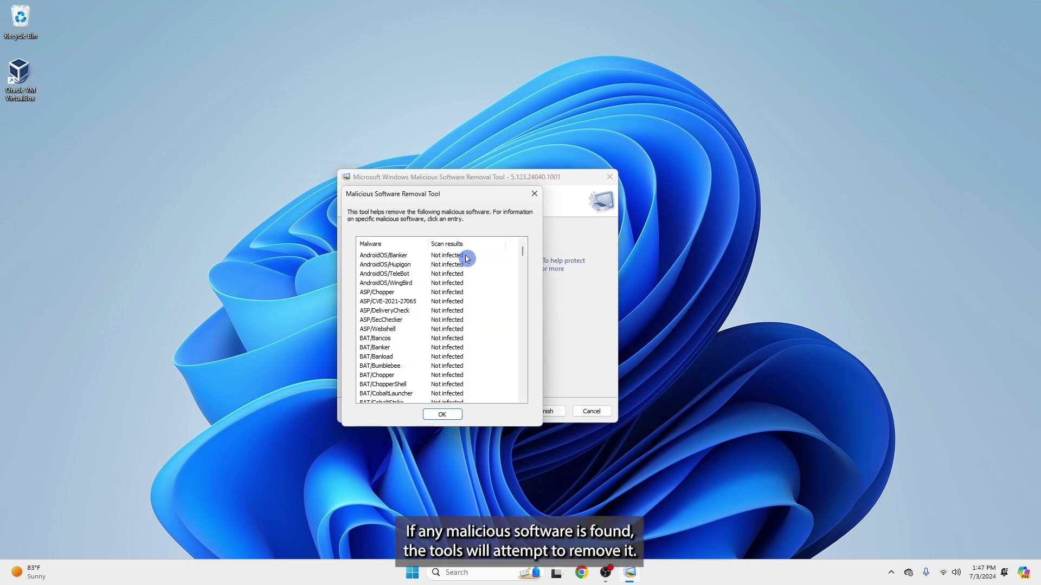
click(442, 414)
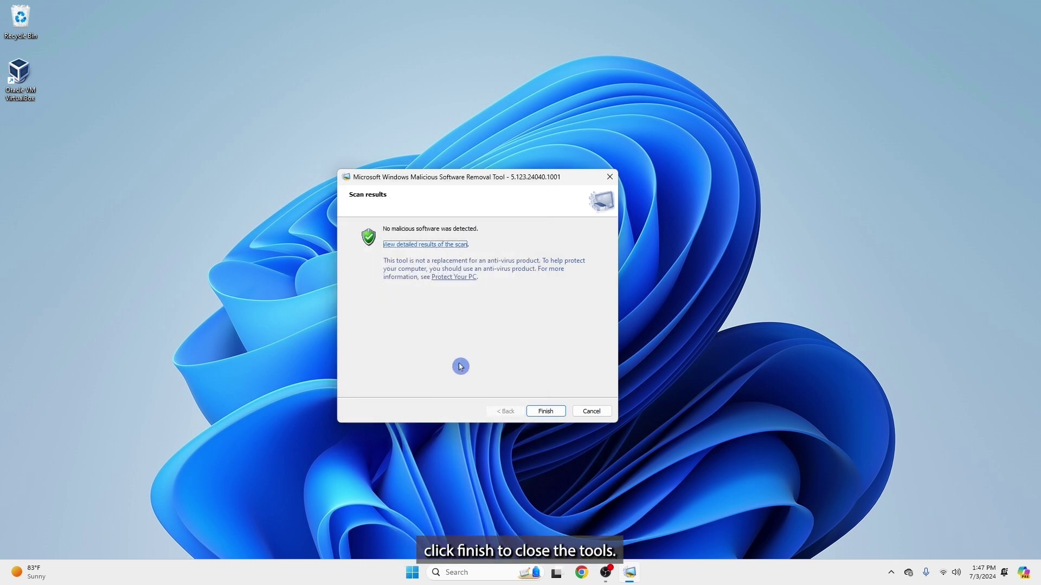
click(546, 412)
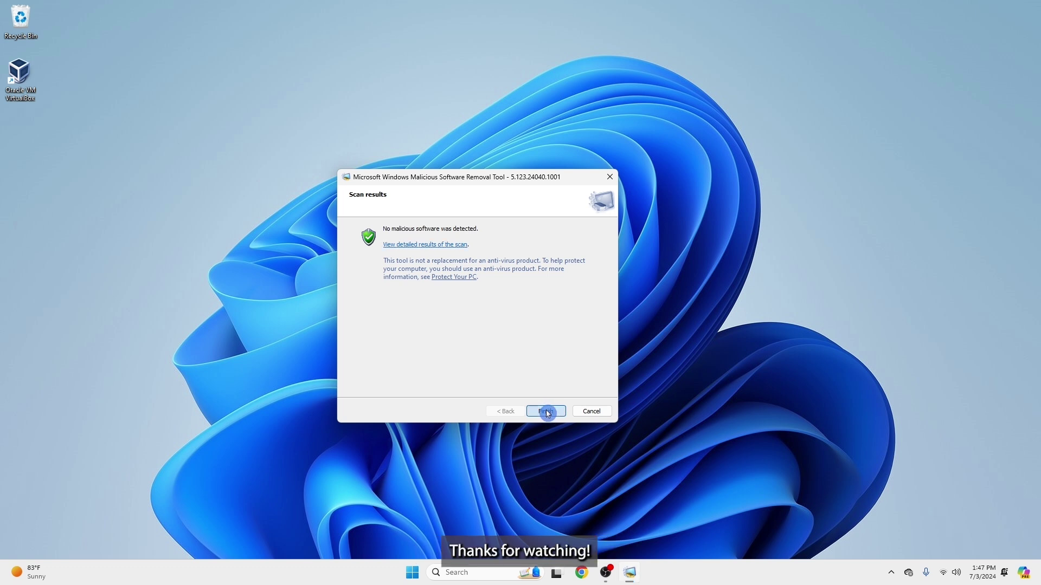